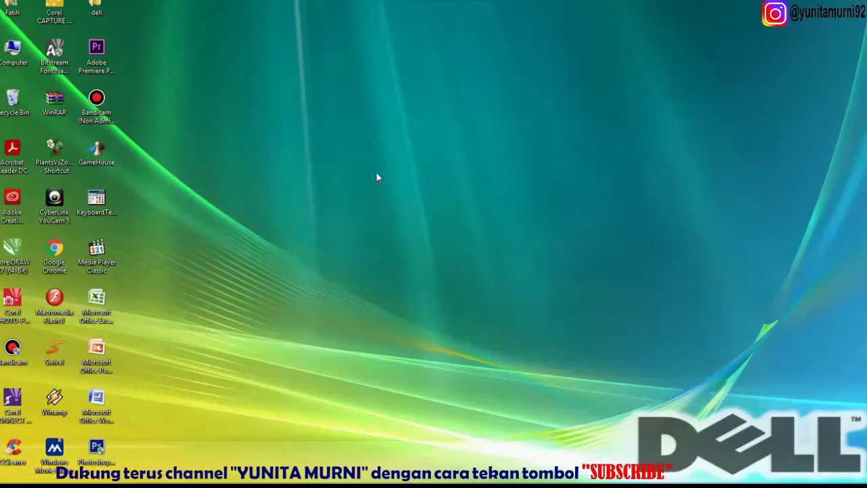
# In CorelDRAW, create a landscape 10 × 8 cm document named "Foto 2" and add a page-sized rectangle.
pyautogui.doubleClick(12, 254)
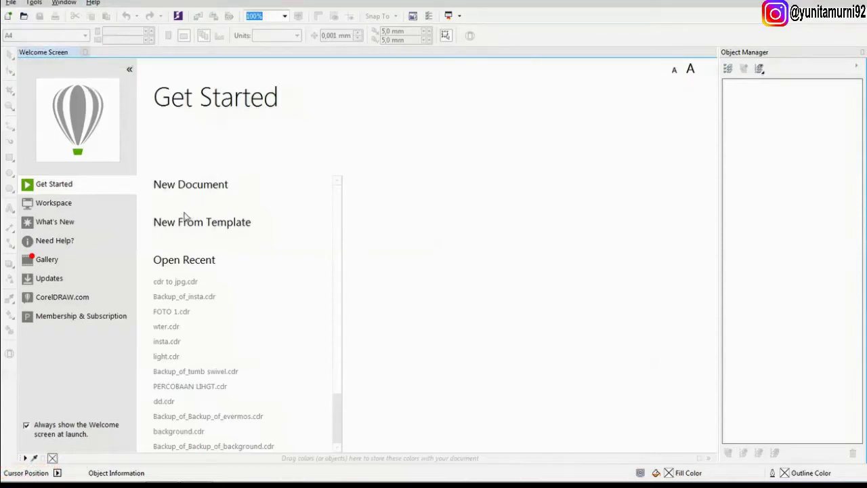
pyautogui.click(191, 184)
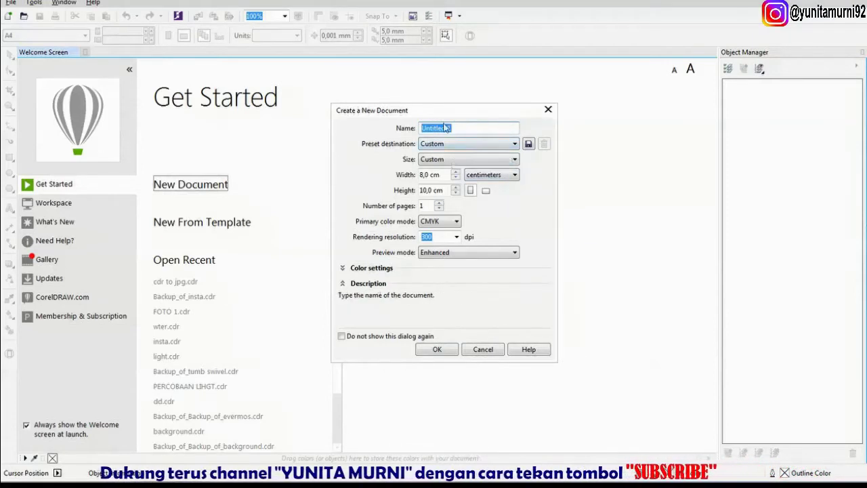
pyautogui.write('Foto 2')
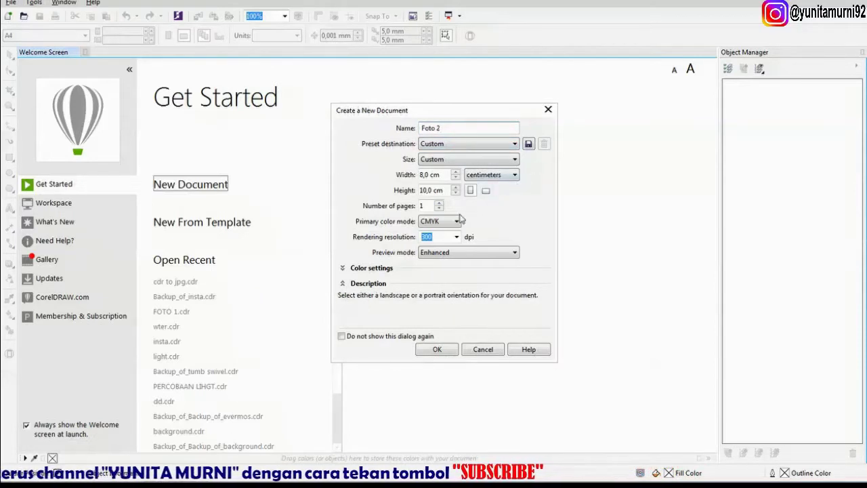
pyautogui.click(486, 192)
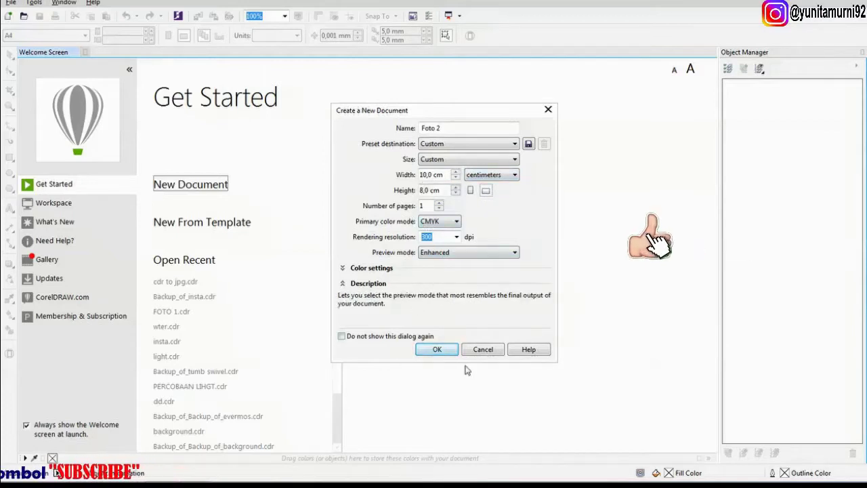
pyautogui.click(437, 350)
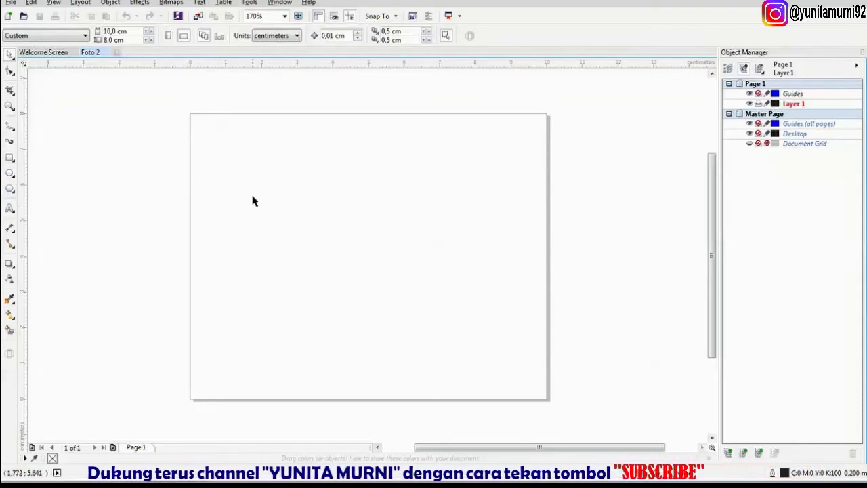
pyautogui.doubleClick(11, 158)
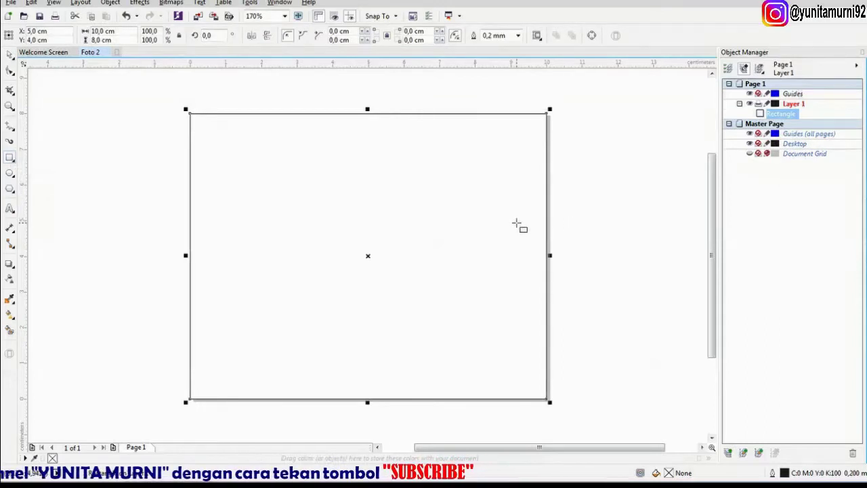
pyautogui.click(24, 17)
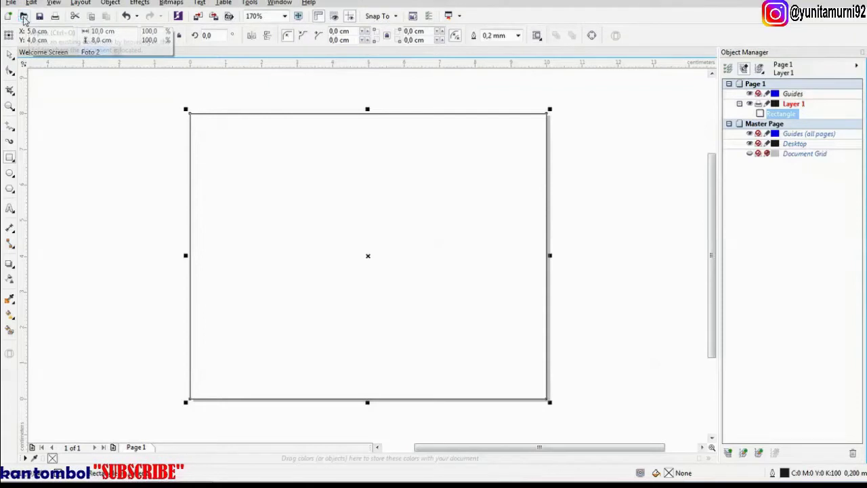
pyautogui.click(618, 335)
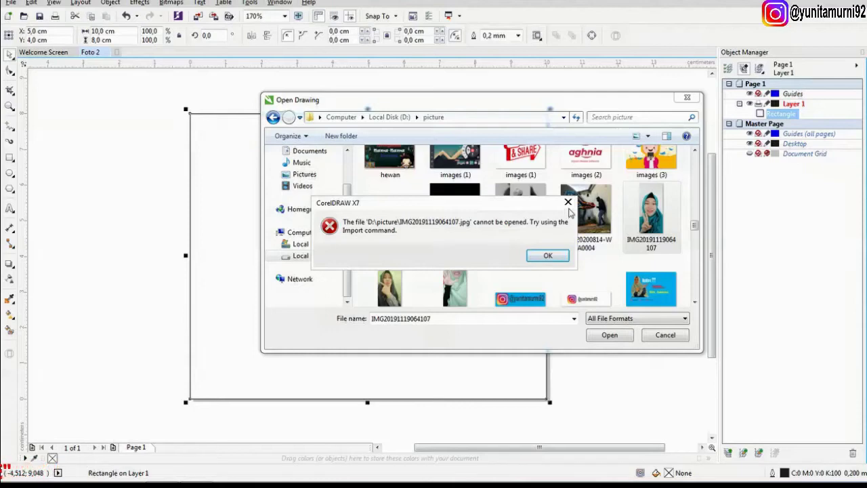
pyautogui.click(571, 203)
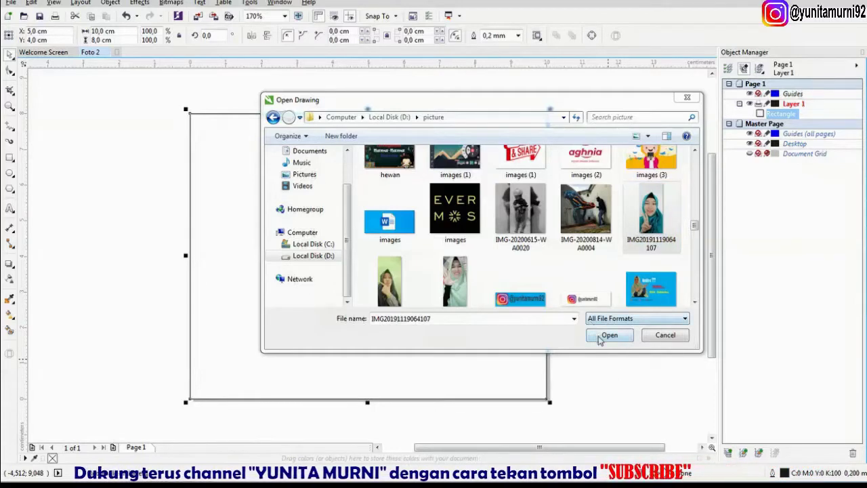
pyautogui.click(600, 338)
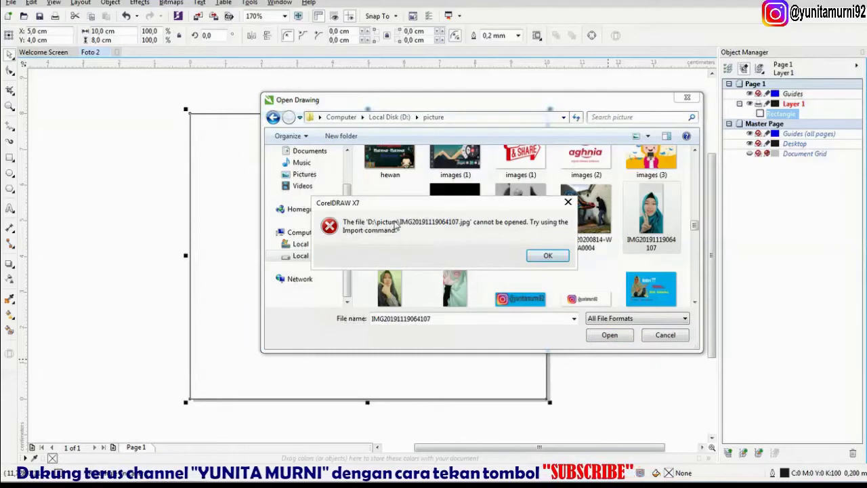
pyautogui.click(548, 255)
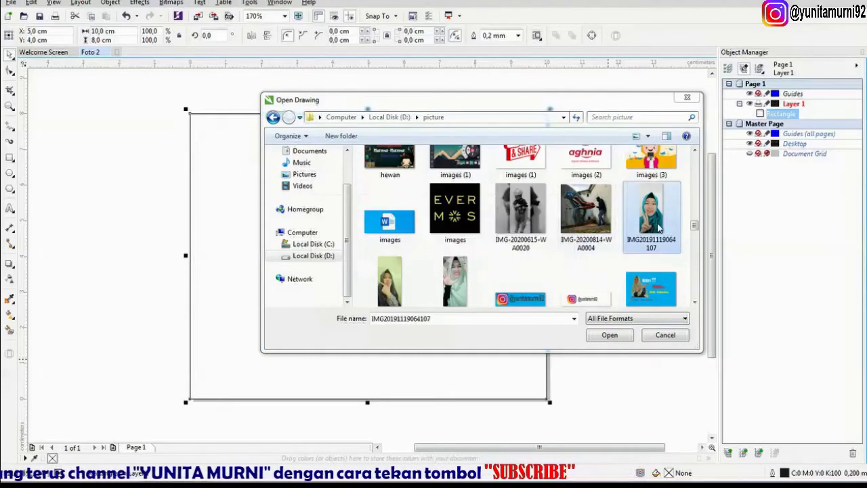
pyautogui.doubleClick(660, 231)
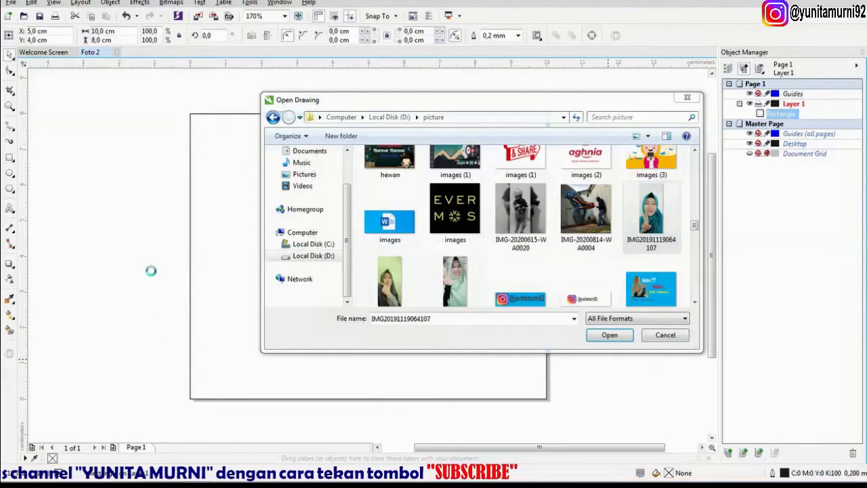
pyautogui.press('Return')
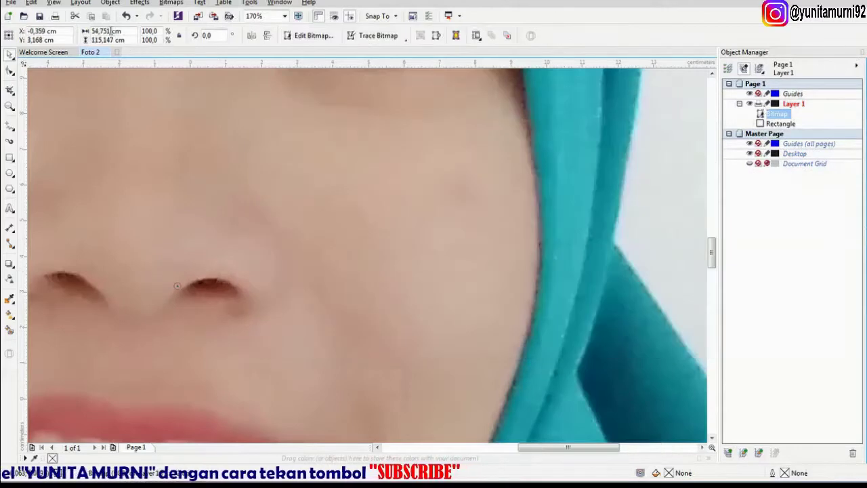
# Set the size of the placed photo to 10 cm wide and 8 cm high.
pyautogui.write('10')
pyautogui.press('Tab')
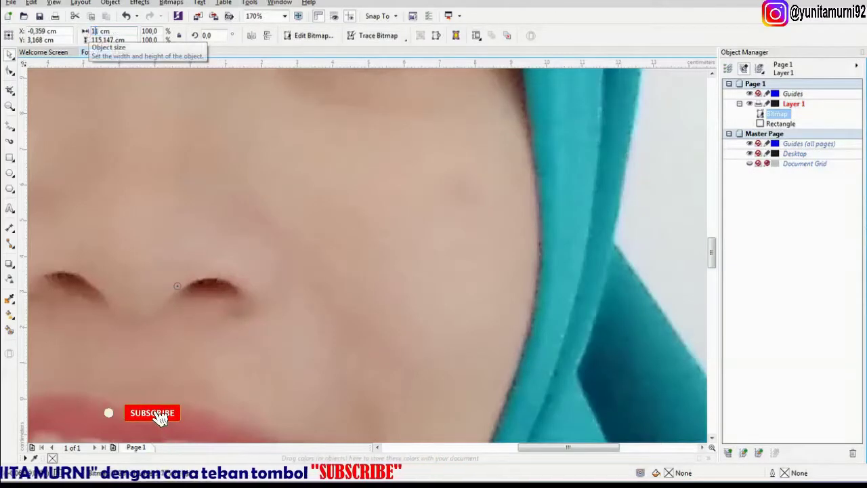
pyautogui.write('8')
pyautogui.press('Return')
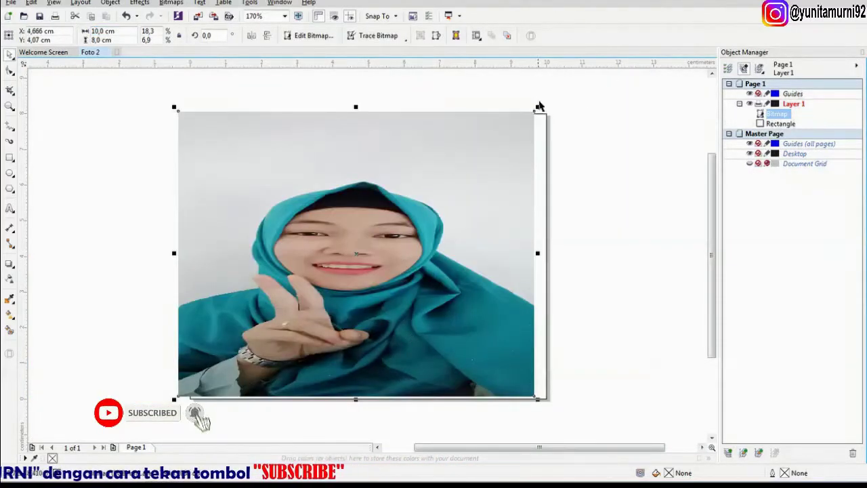
# Scale the photo down to about 6.84 × 7.45 cm and place it in the middle of the page.
pyautogui.moveTo(539, 107); pyautogui.dragTo(422, 197)
pyautogui.moveTo(344, 300); pyautogui.dragTo(420, 237)
pyautogui.moveTo(377, 143); pyautogui.dragTo(386, 108)
pyautogui.moveTo(378, 345); pyautogui.dragTo(378, 381)
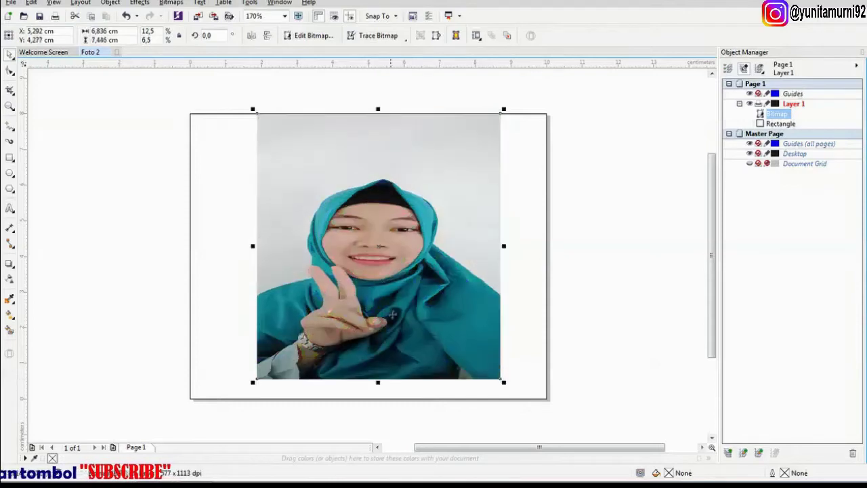
pyautogui.moveTo(395, 296); pyautogui.dragTo(390, 303)
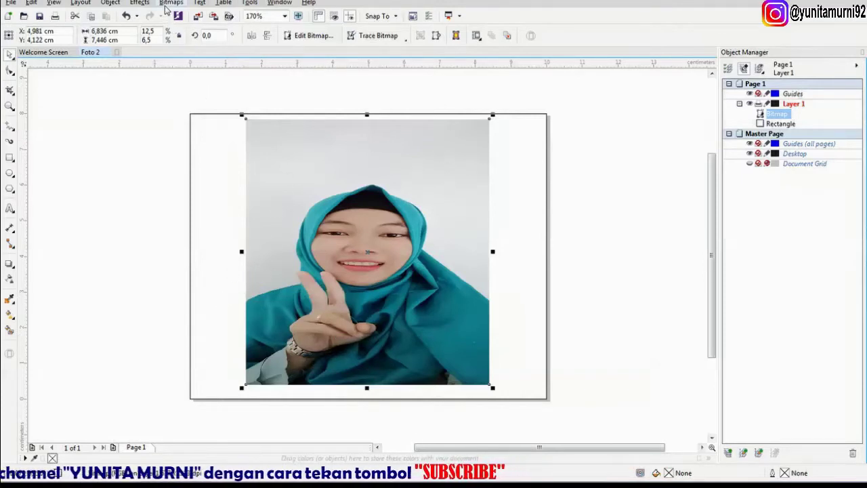
# Convert the photo to a 300 dpi CMYK bitmap with anti-aliasing and a transparent background.
pyautogui.click(224, 167)
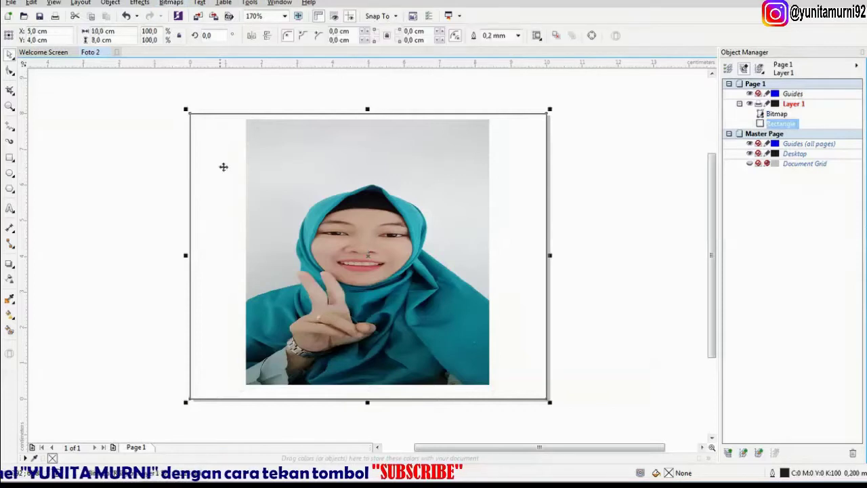
pyautogui.click(367, 156)
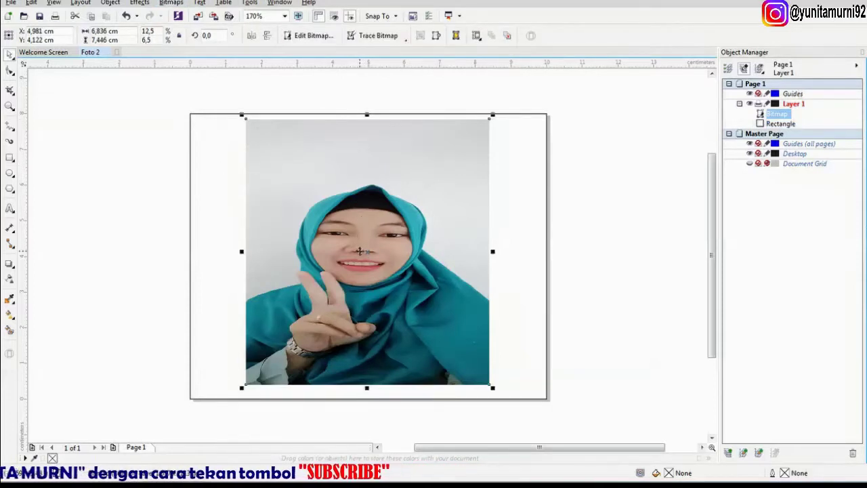
pyautogui.click(171, 3)
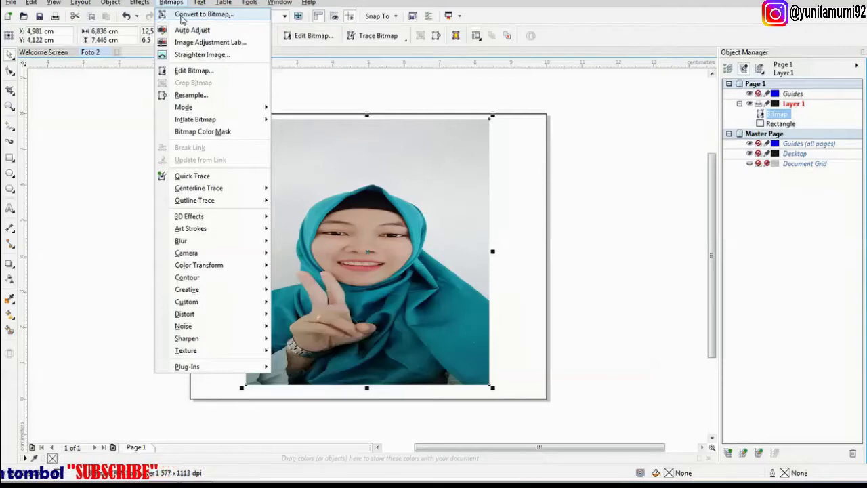
pyautogui.click(197, 15)
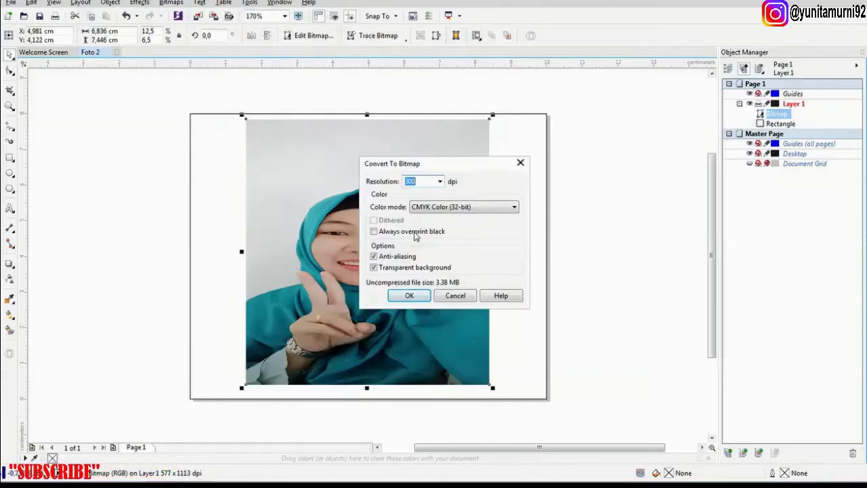
pyautogui.click(409, 296)
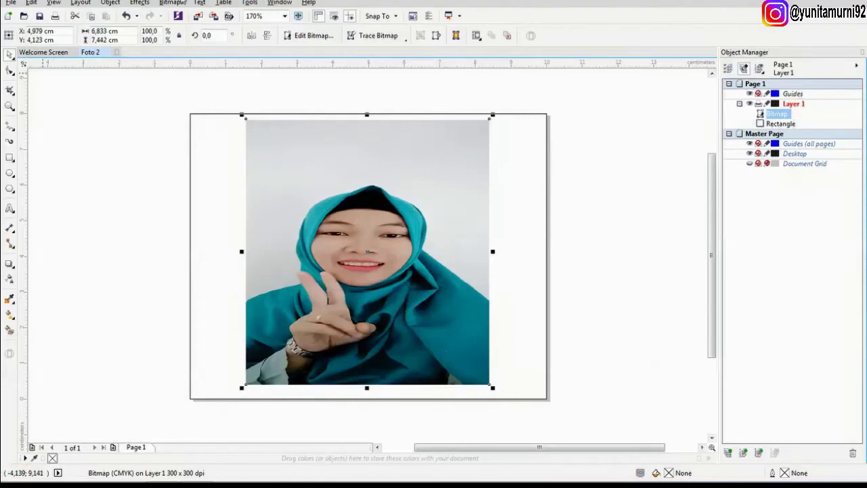
# Edit the bitmap in Corel PHOTO-PAINT and delete the grey background using a Magic Wand mask with tolerance 10.
pyautogui.click(177, 3)
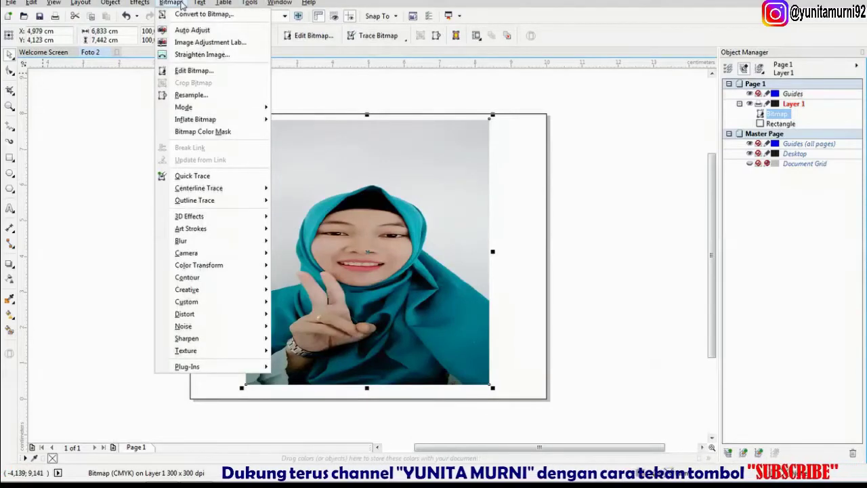
pyautogui.click(190, 70)
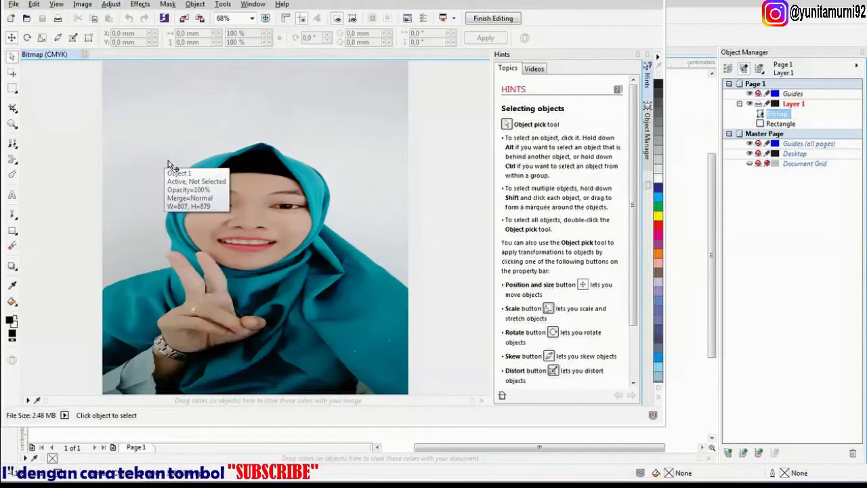
pyautogui.click(17, 94)
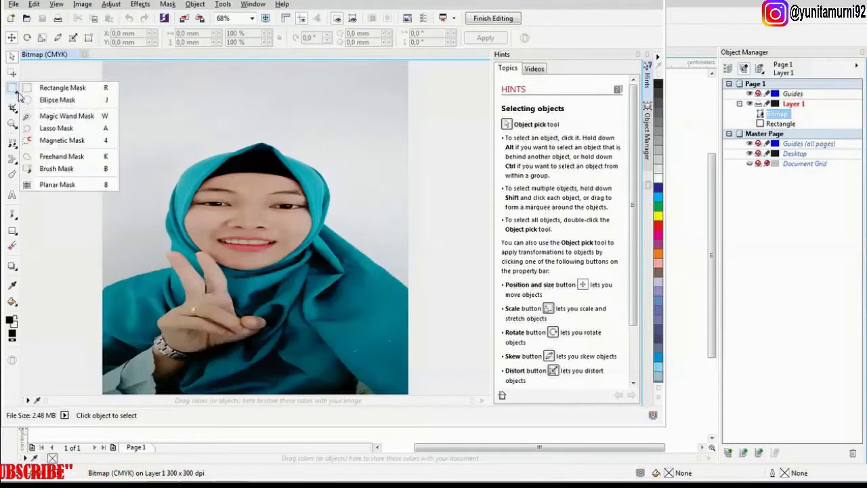
pyautogui.click(59, 120)
pyautogui.click(201, 101)
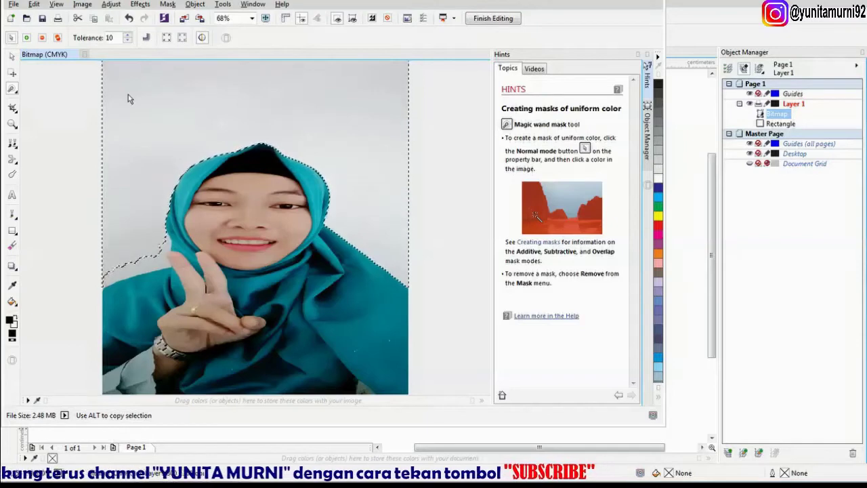
pyautogui.press('Delete')
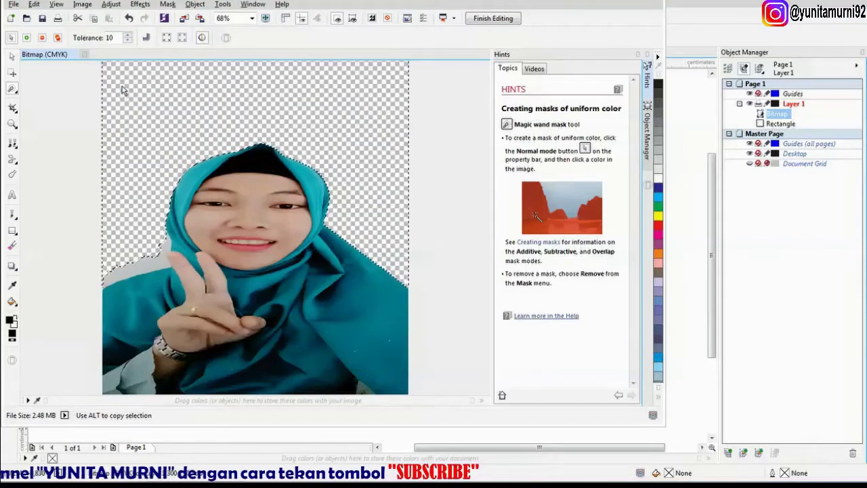
# Delete the leftover grey patch above the shoulder, then finish editing and save the changes to the bitmap.
pyautogui.click(141, 270)
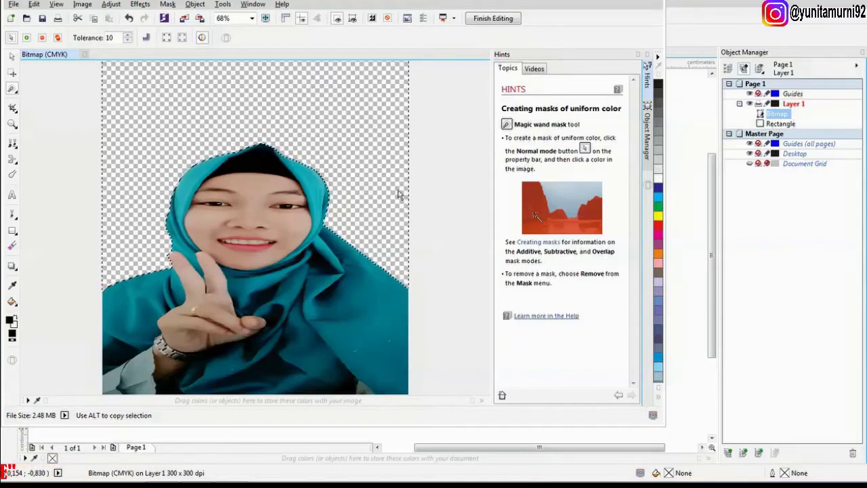
pyautogui.click(486, 21)
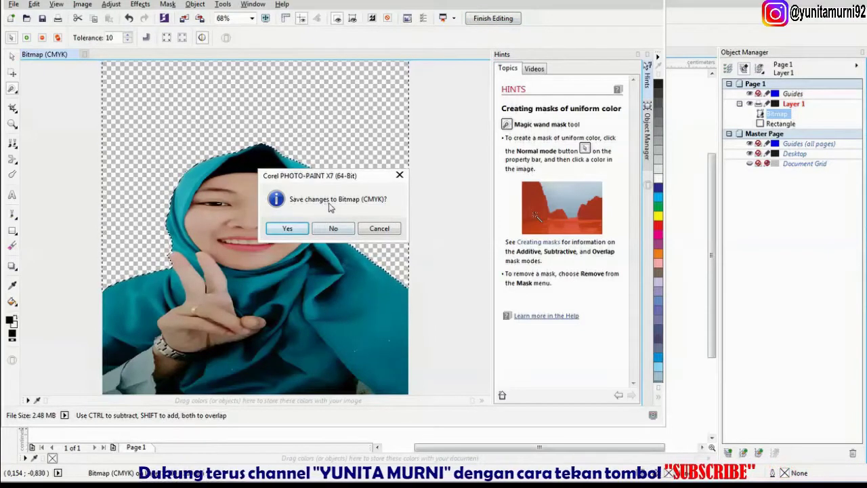
pyautogui.click(287, 229)
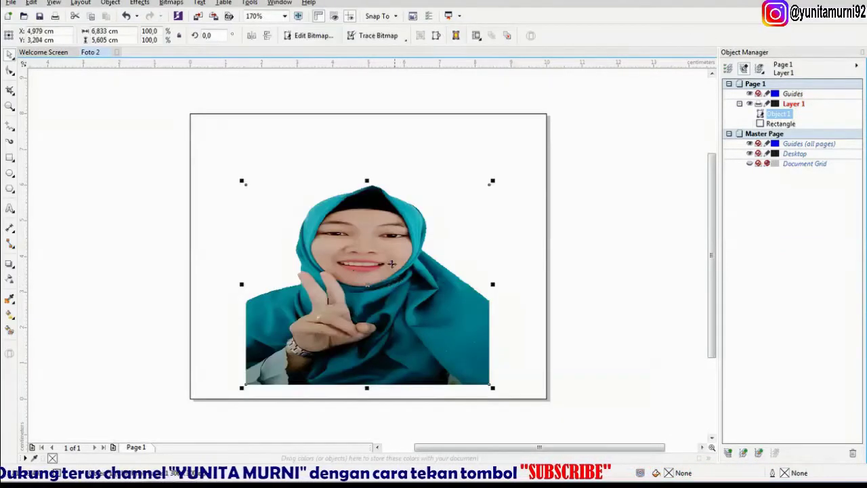
# Scale the cut-out photo down to about 5.6 cm wide and position it near the page centre.
pyautogui.moveTo(391, 264); pyautogui.dragTo(420, 236)
pyautogui.moveTo(518, 155); pyautogui.dragTo(475, 191)
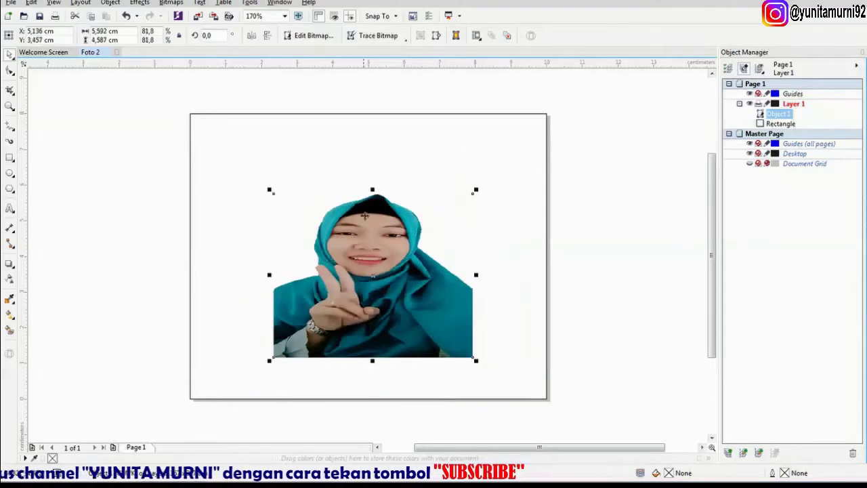
# Remove the outline of the page-sized rectangle.
pyautogui.click(528, 115)
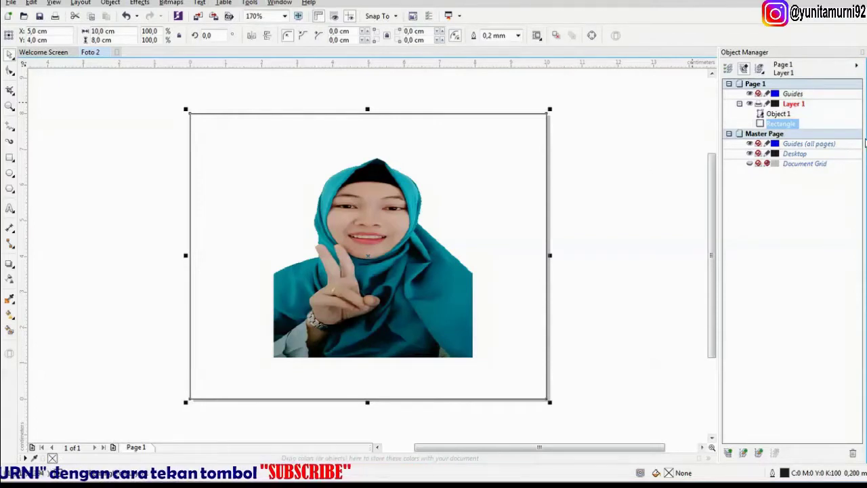
pyautogui.click(864, 142)
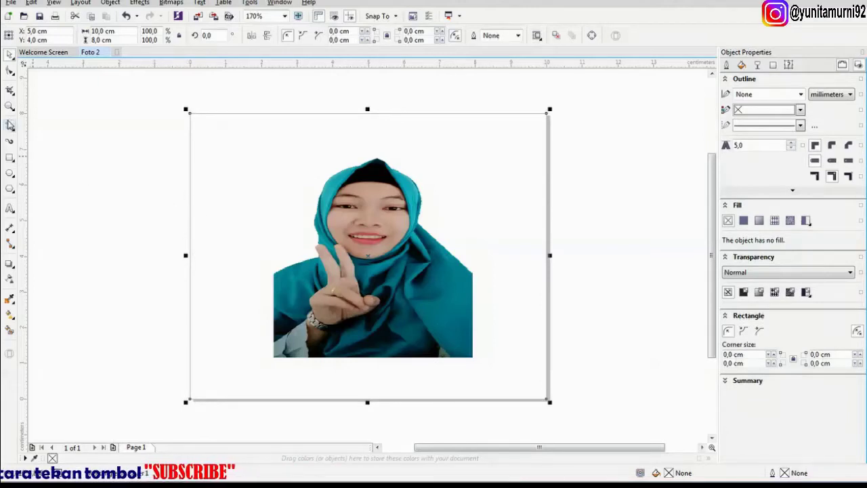
# Bring the bokeh picture pexels-photo-255379 from the Downloads folder into the drawing.
pyautogui.click(25, 17)
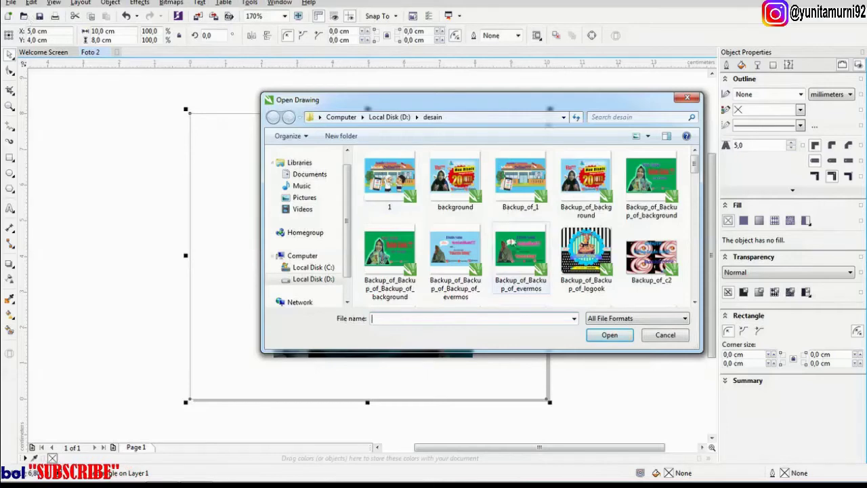
pyautogui.click(313, 279)
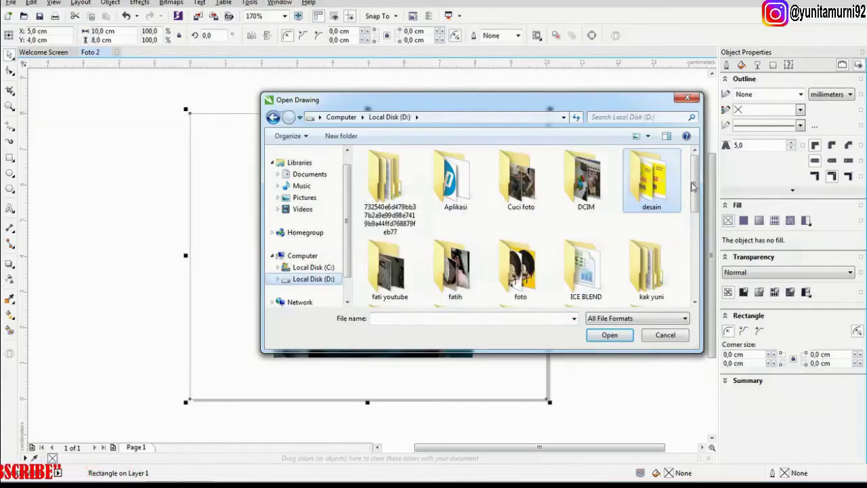
pyautogui.moveTo(700, 184); pyautogui.dragTo(703, 250)
pyautogui.doubleClick(454, 241)
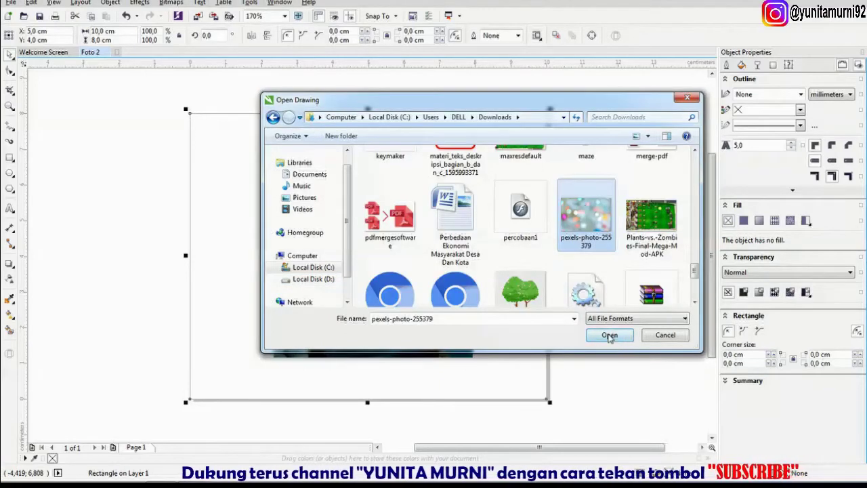
pyautogui.click(607, 336)
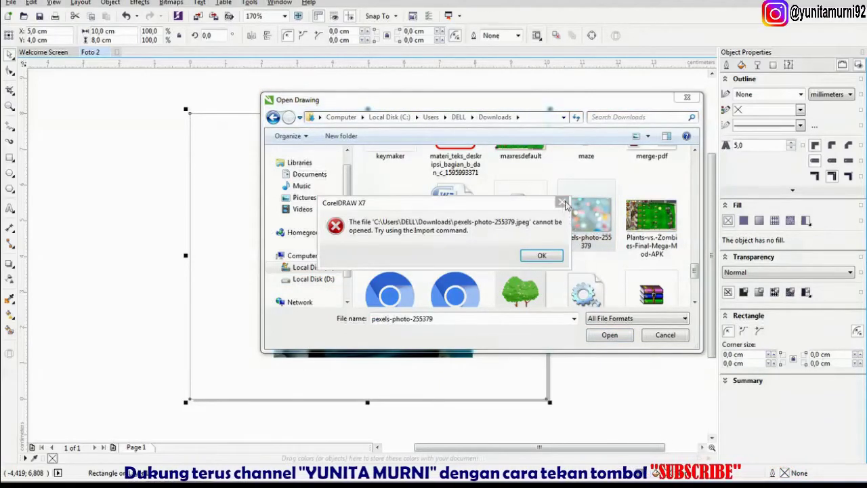
pyautogui.click(560, 255)
pyautogui.doubleClick(587, 218)
pyautogui.press('Return')
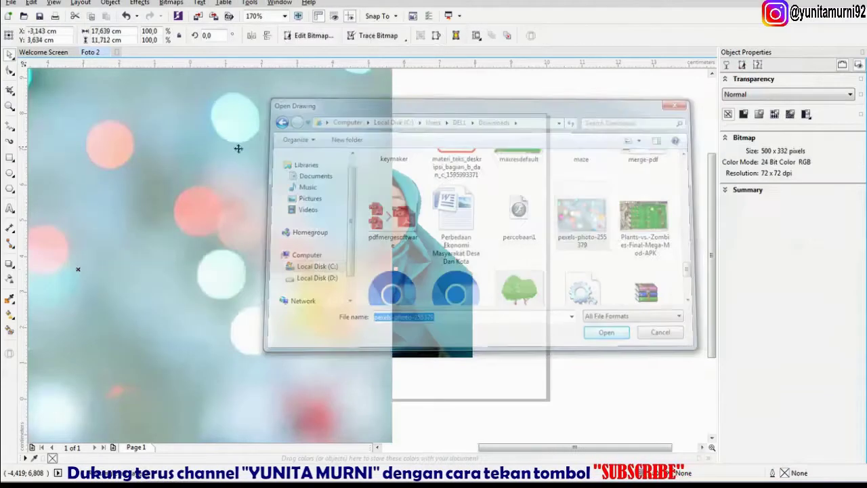
# Move the bokeh picture over the page and resize it to 10 cm wide and 8 cm high.
pyautogui.moveTo(153, 144); pyautogui.dragTo(402, 178)
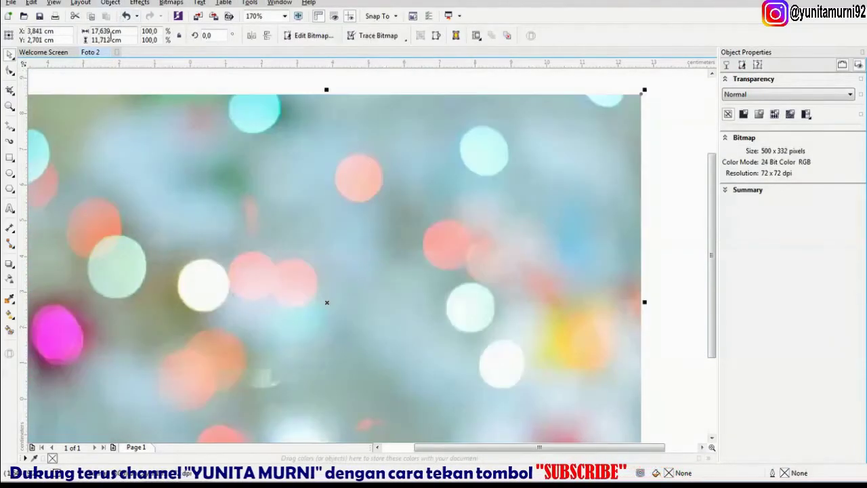
pyautogui.doubleClick(113, 31)
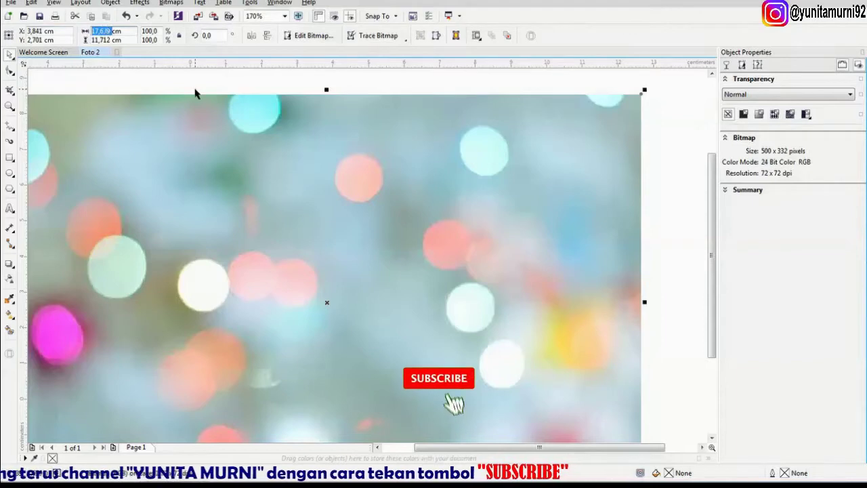
pyautogui.write('10')
pyautogui.doubleClick(113, 40)
pyautogui.write('8')
pyautogui.press('Return')
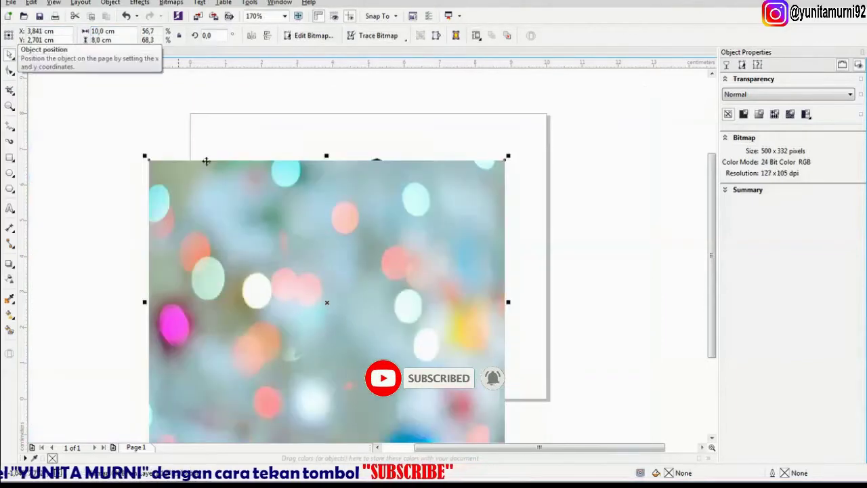
# Align the bokeh picture with the page so that it covers it completely.
pyautogui.moveTo(277, 207); pyautogui.dragTo(227, 183)
pyautogui.click(470, 156)
pyautogui.hotkey('ctrl', 'v')
pyautogui.moveTo(324, 218); pyautogui.dragTo(412, 188)
# Bring the cut-out portrait in front of the bokeh background and place it near the page centre.
pyautogui.click(609, 236)
pyautogui.moveTo(609, 236); pyautogui.dragTo(578, 253)
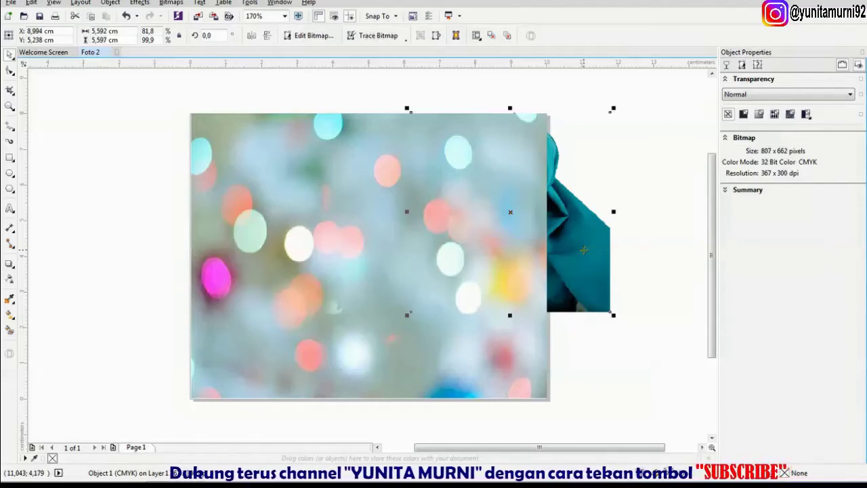
pyautogui.hotkey('shift', 'pageup')
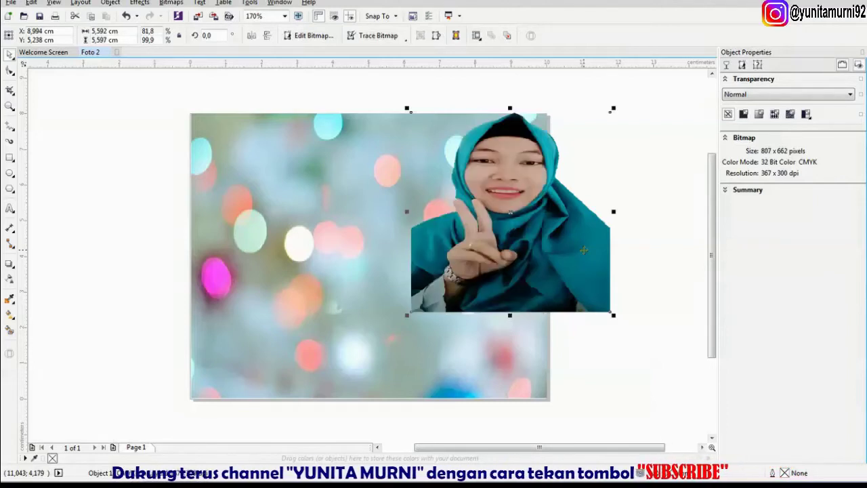
pyautogui.moveTo(501, 186); pyautogui.dragTo(368, 213)
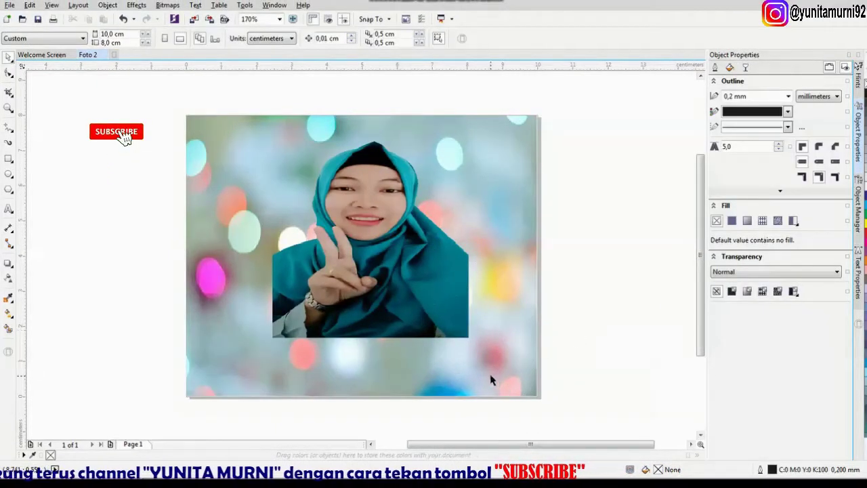
# Scale the cut-out portrait down slightly and position it just left of the page centre.
pyautogui.click(502, 376)
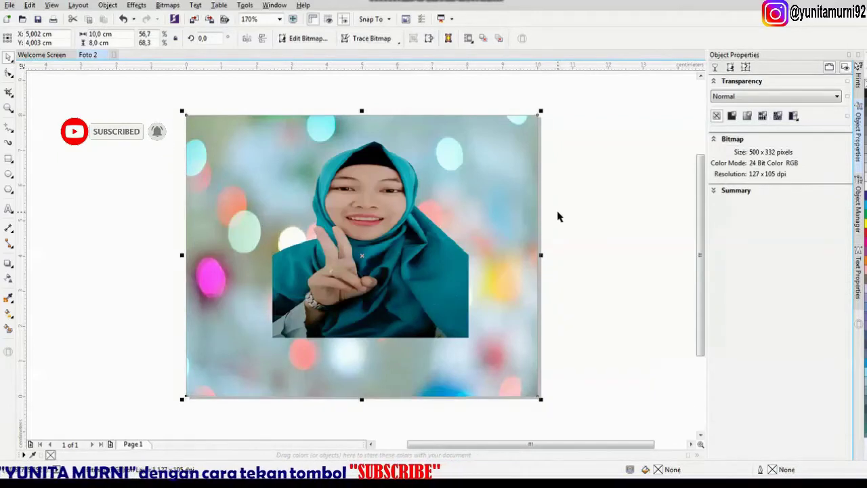
pyautogui.click(381, 266)
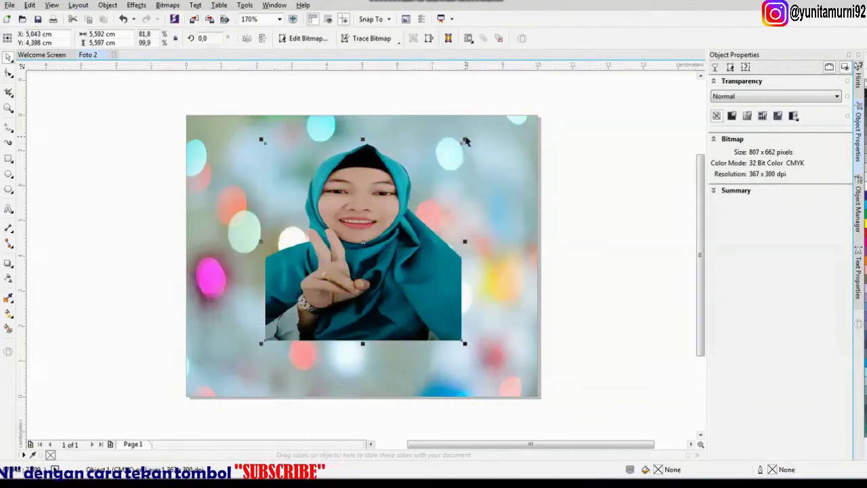
pyautogui.moveTo(465, 139); pyautogui.dragTo(434, 170)
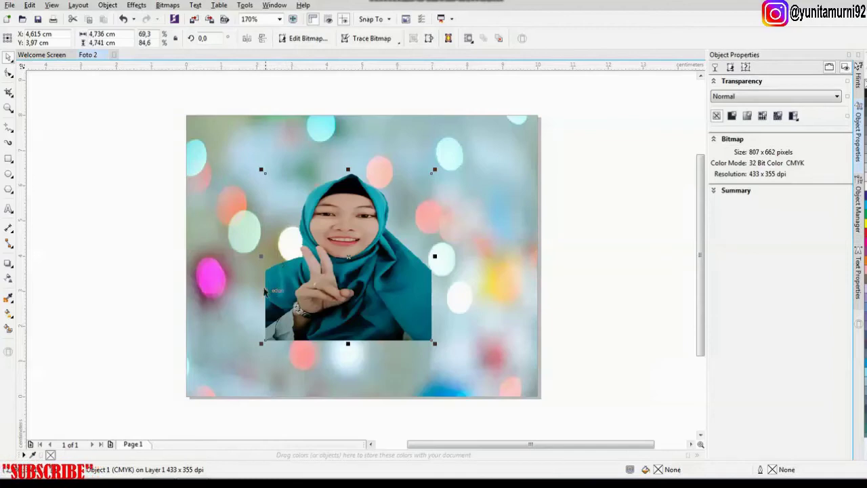
pyautogui.click(367, 147)
pyautogui.click(664, 275)
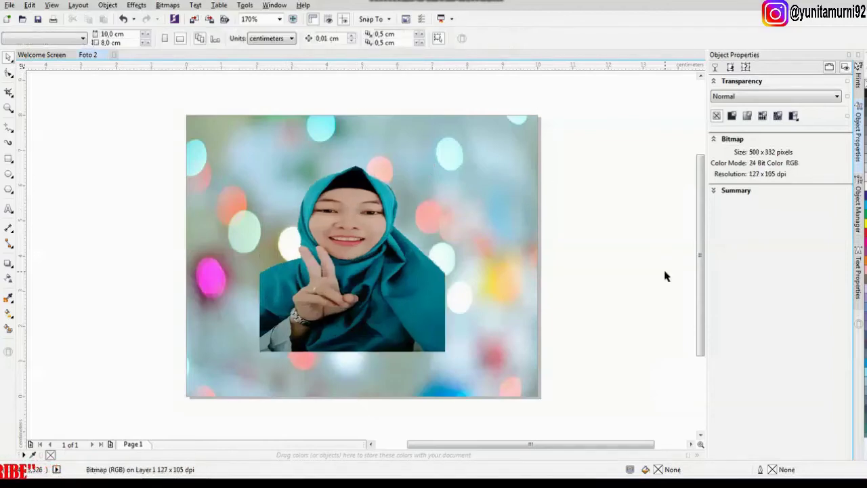
# Save the drawing as Foto 2 in CDR format, version 17.0, in the desain folder on drive D.
pyautogui.click(38, 19)
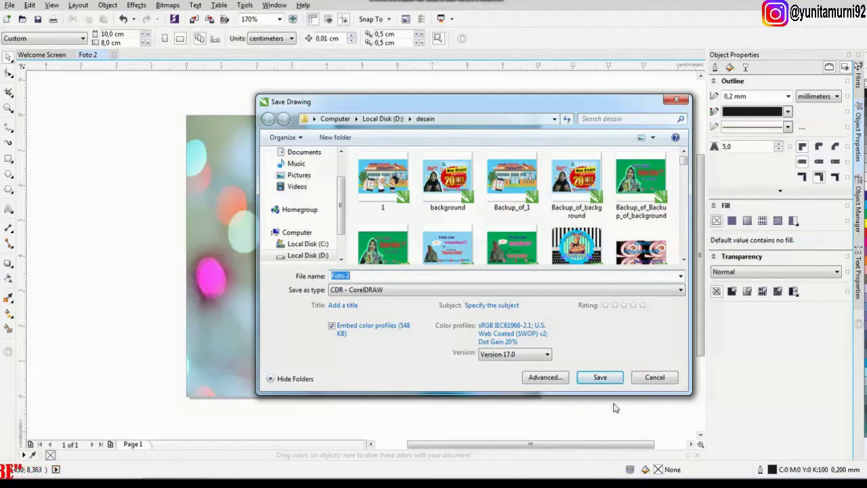
pyautogui.click(605, 383)
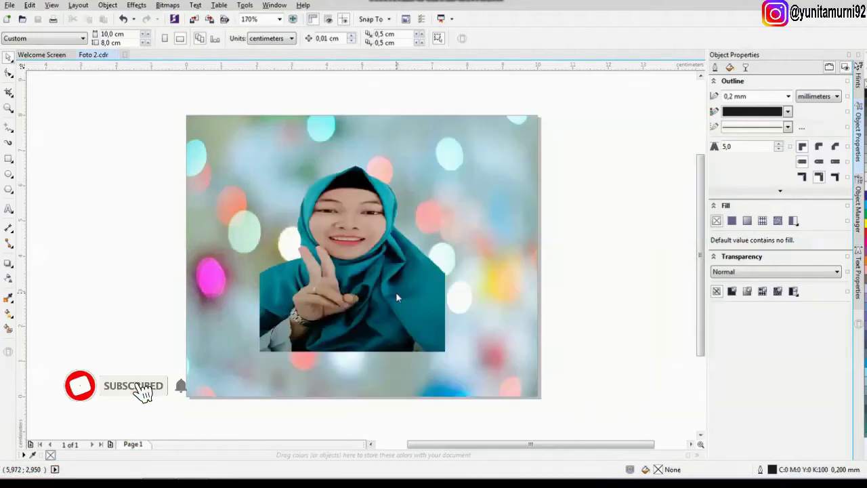